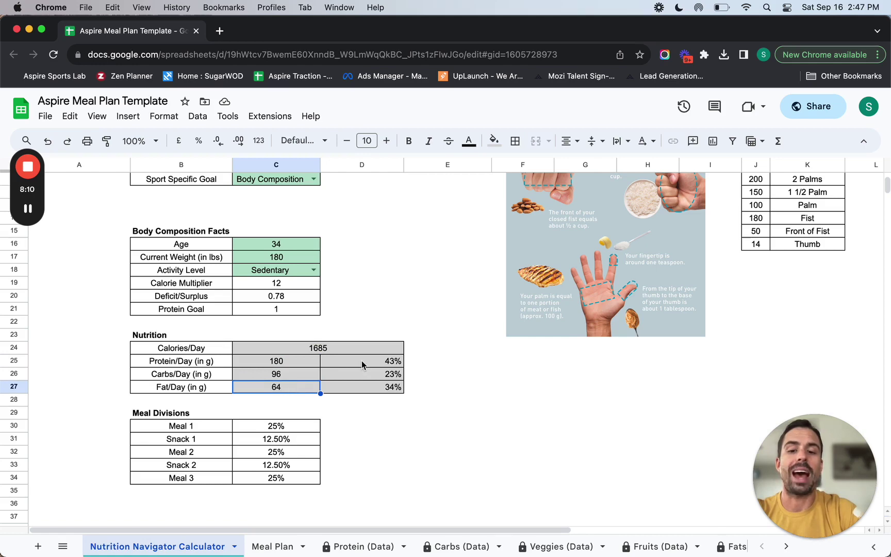
- Review the protein, carb and fat percentages, the portion sizes table and the meal divisions on the calculator sheet
{"action": "left_click_drag", "start_coordinate": [362, 361], "coordinate": [362, 390]}
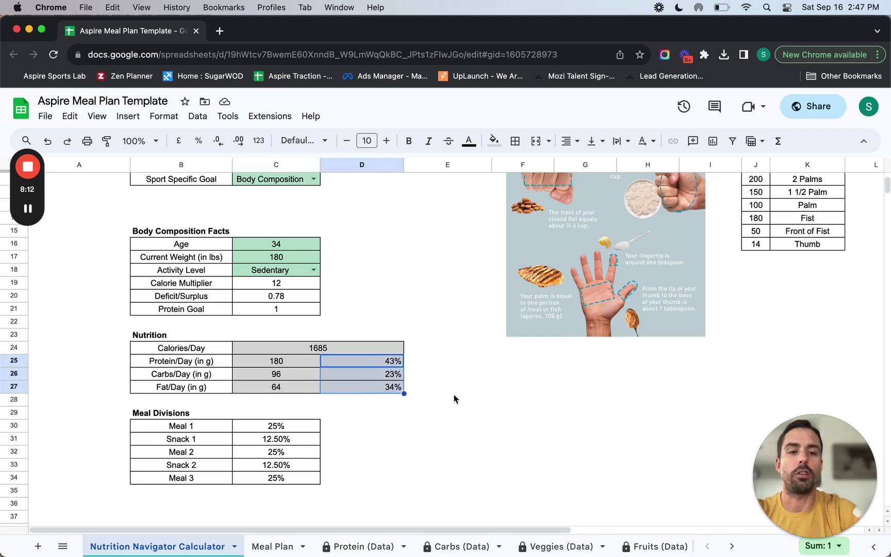
{"action": "scroll", "coordinate": [454, 398], "scroll_direction": "up", "scroll_amount": 3}
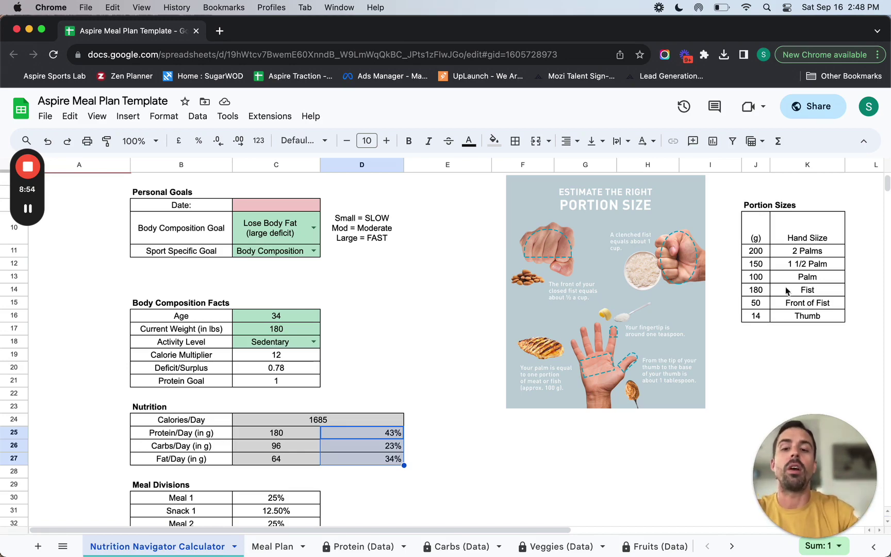
{"action": "left_click", "coordinate": [462, 342]}
{"action": "scroll", "coordinate": [463, 344], "scroll_direction": "down", "scroll_amount": 1}
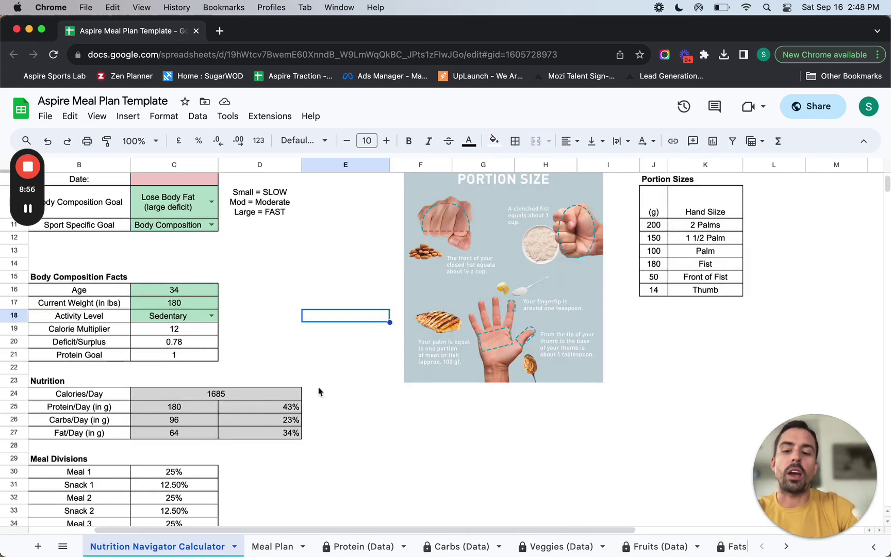
{"action": "scroll", "coordinate": [318, 387], "scroll_direction": "down", "scroll_amount": 4}
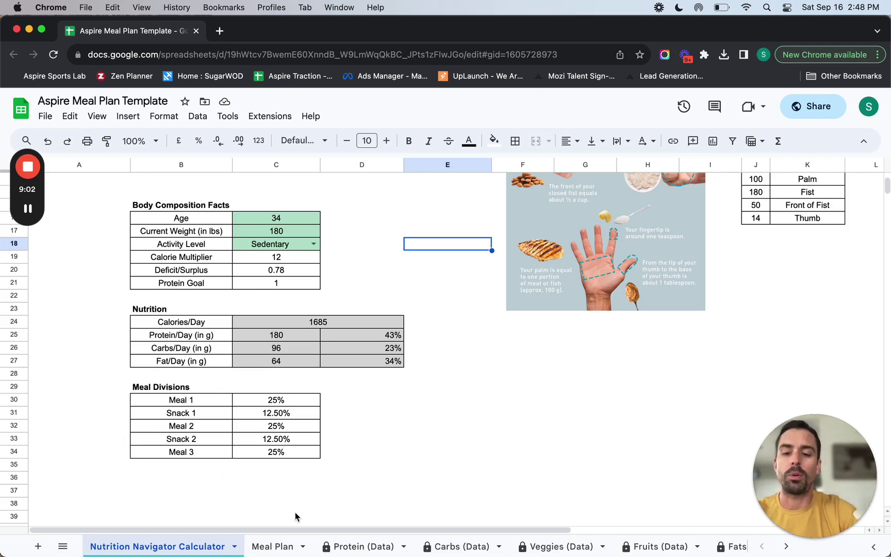
- On the Meal Plan sheet, set Meal 1's Protein row to category Eggs and food item "Eggs (1g) | (1 large = 50g)"
{"action": "left_click", "coordinate": [272, 547]}
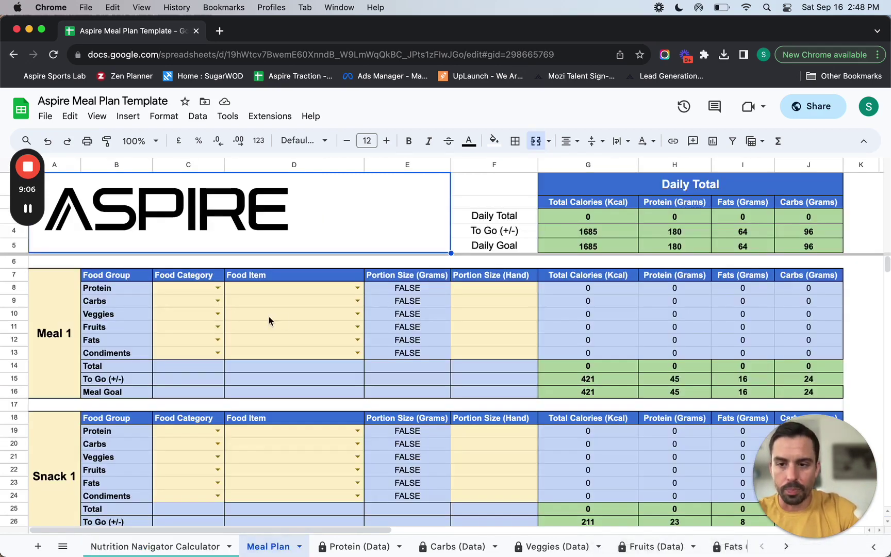
{"action": "left_click", "coordinate": [282, 287]}
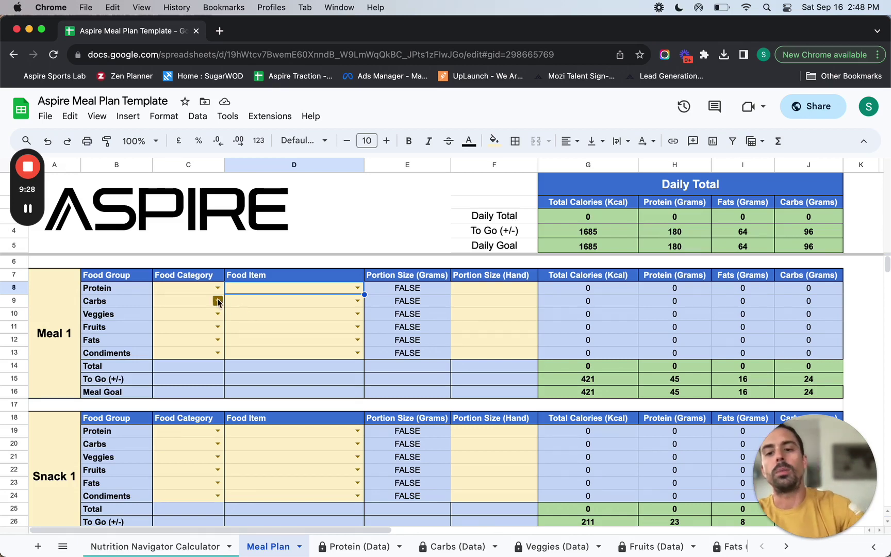
{"action": "scroll", "coordinate": [218, 302], "scroll_direction": "down", "scroll_amount": 1}
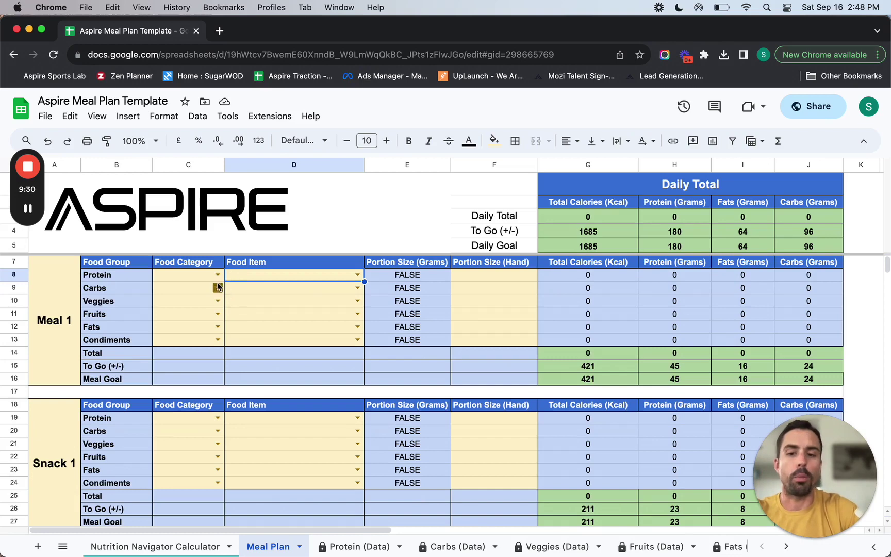
{"action": "left_click", "coordinate": [216, 276]}
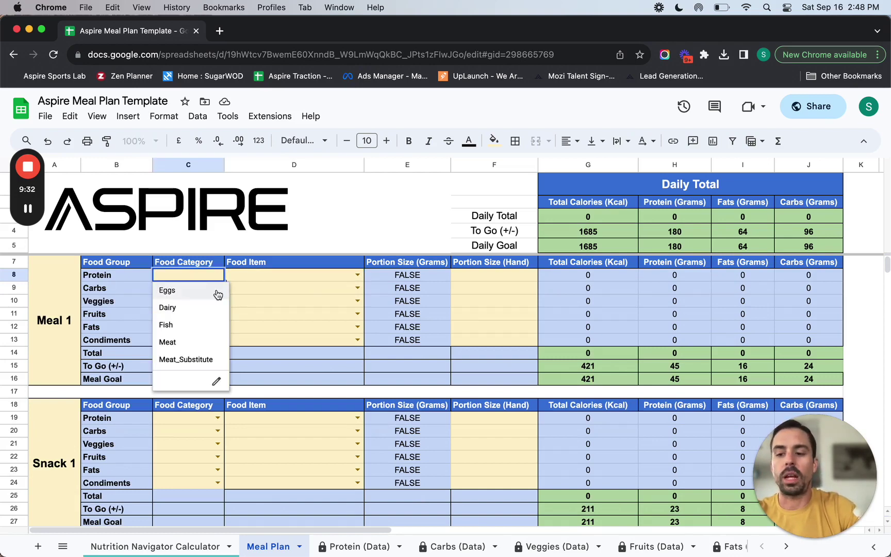
{"action": "left_click", "coordinate": [217, 294]}
{"action": "left_click", "coordinate": [359, 276]}
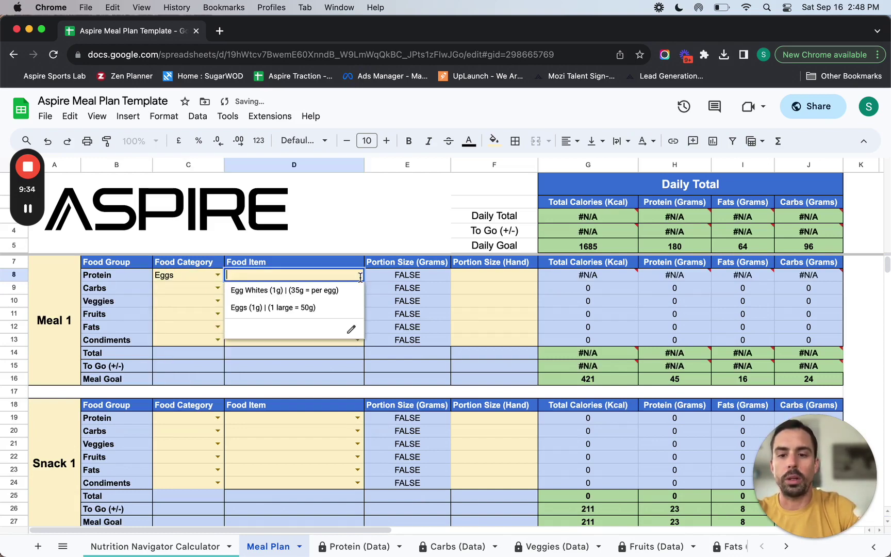
{"action": "left_click", "coordinate": [316, 309]}
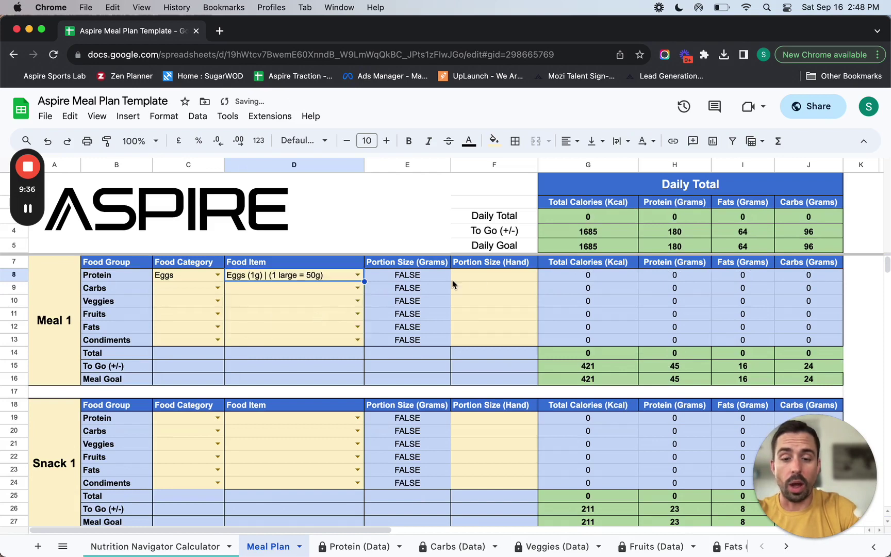
- Enter "2 Palms" as the hand portion size for Meal 1's eggs and check the portion in grams
{"action": "left_click", "coordinate": [486, 279]}
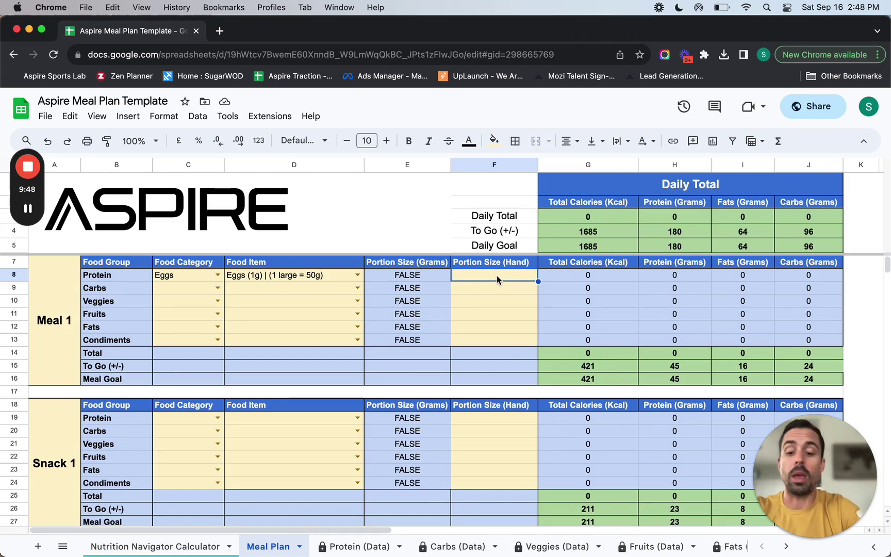
{"action": "type", "text": "2 P"}
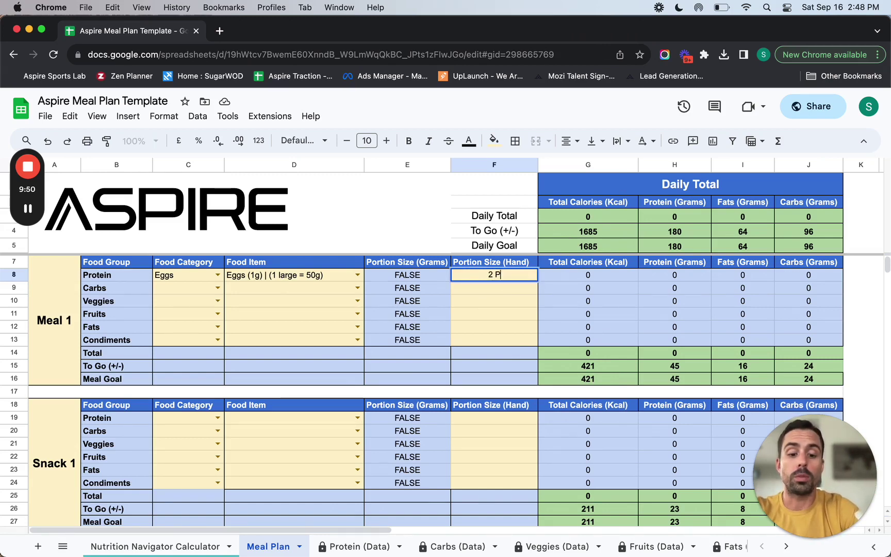
{"action": "type", "text": "alms"}
{"action": "key", "text": "Return"}
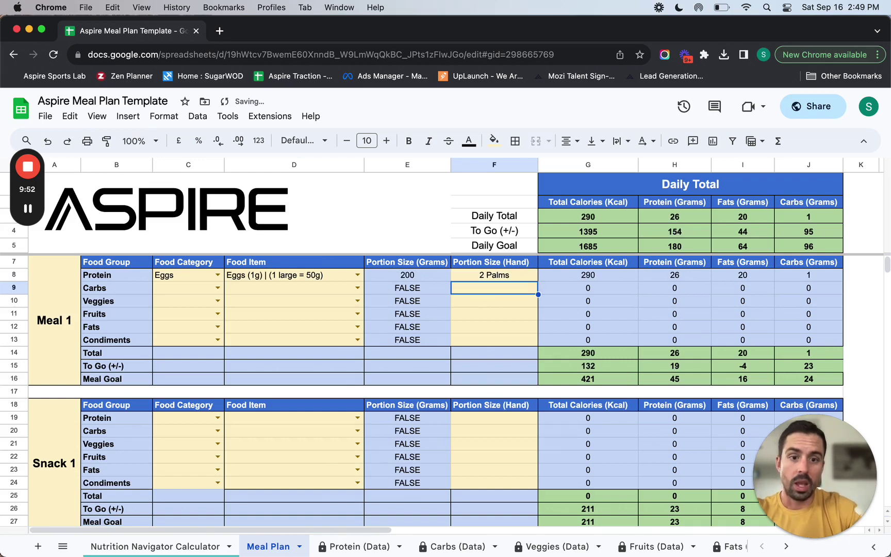
{"action": "left_click", "coordinate": [420, 278]}
{"action": "left_click", "coordinate": [506, 287]}
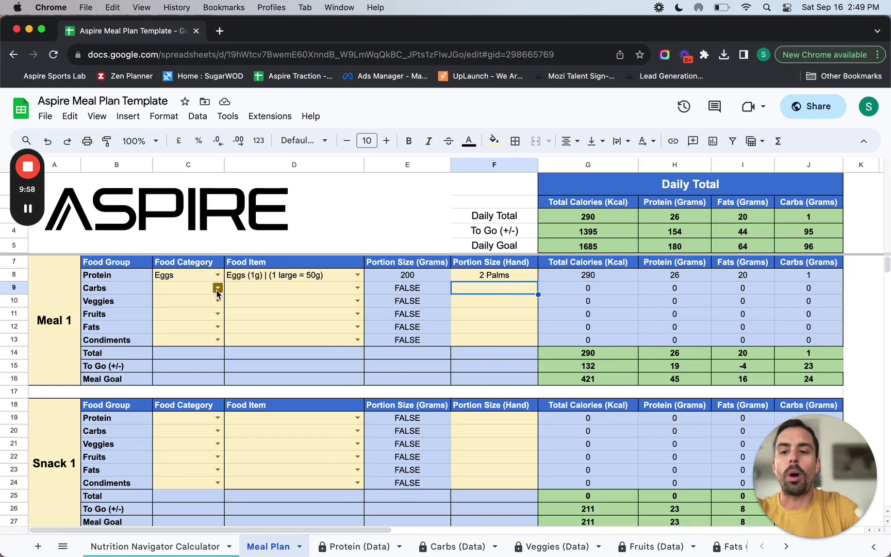
- Fill Meal 1's Fruits row with category Berries, food item "Mixed Berries (1g)" and hand portion size "Fist"
{"action": "left_click", "coordinate": [217, 314]}
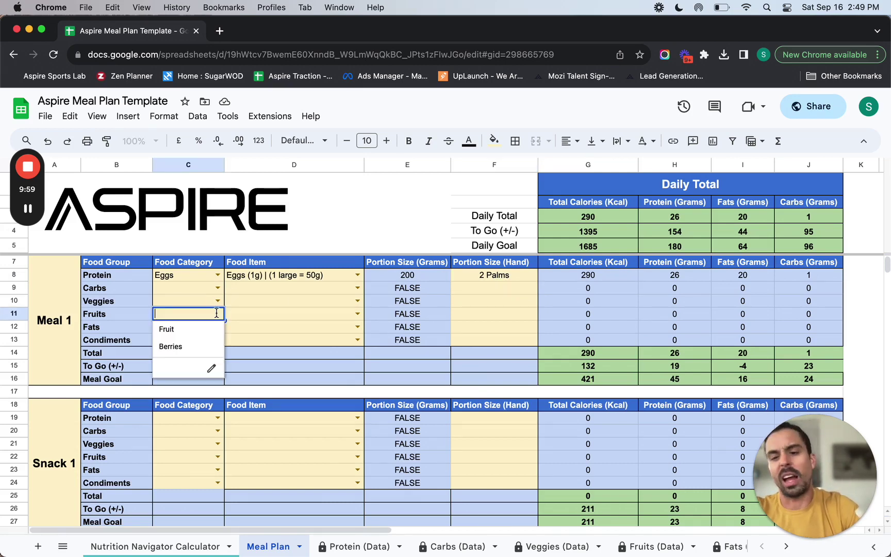
{"action": "left_click", "coordinate": [215, 346]}
{"action": "left_click", "coordinate": [358, 314]}
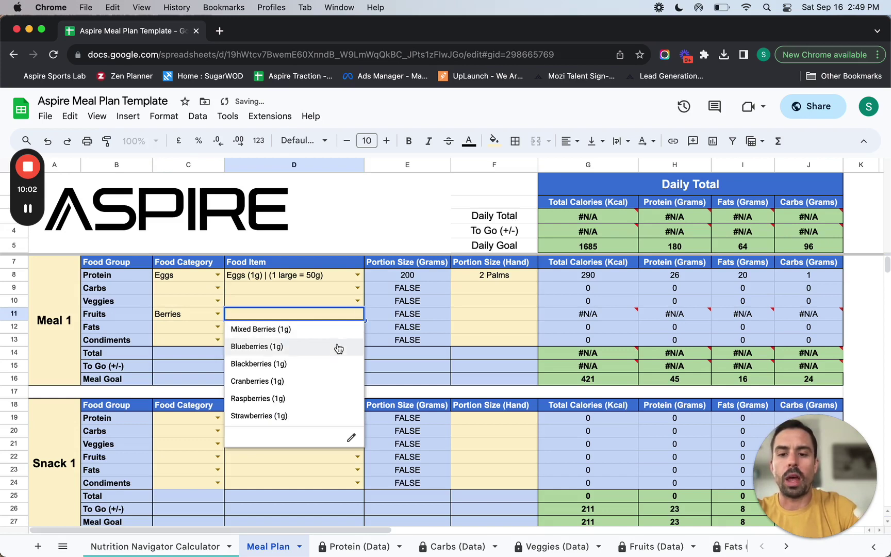
{"action": "left_click", "coordinate": [356, 332]}
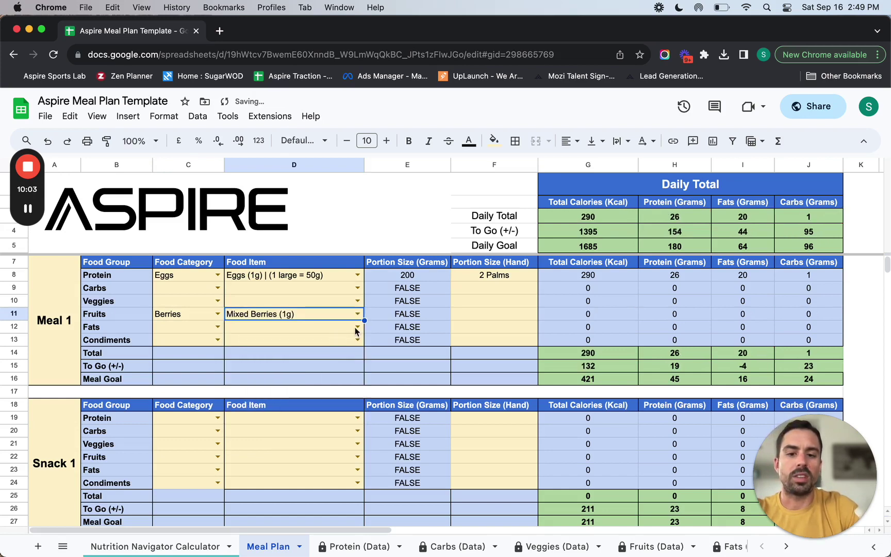
{"action": "left_click", "coordinate": [496, 320]}
{"action": "type", "text": "Fist"}
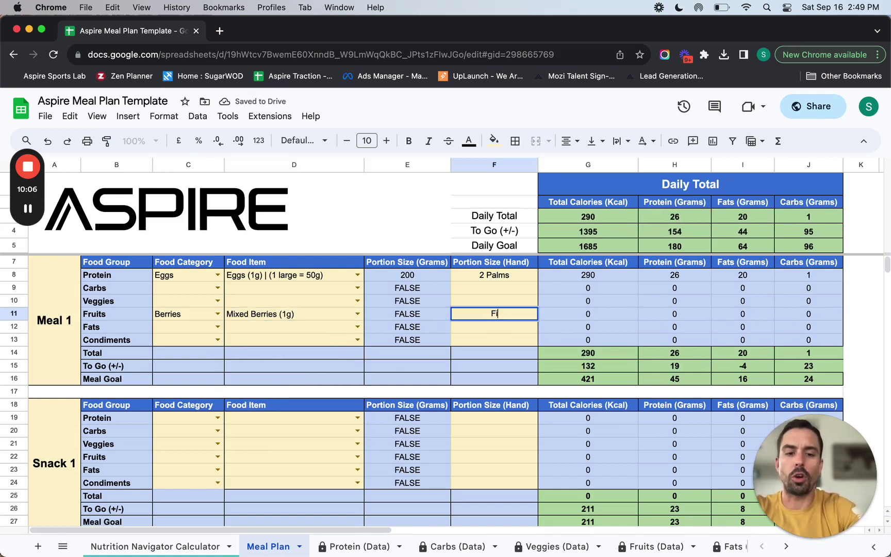
{"action": "key", "text": "Return"}
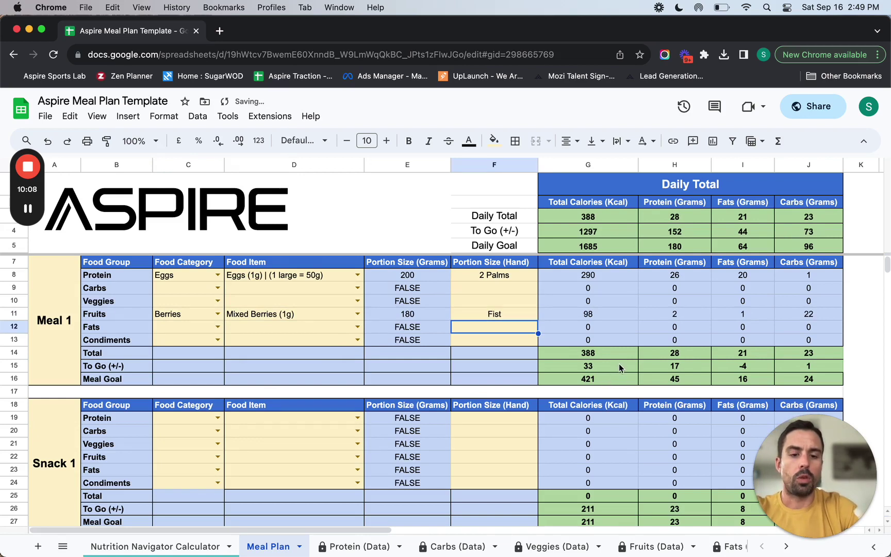
- Check Meal 1's total and remaining calories against its hand portion sizes, and view the condiment categories
{"action": "left_click", "coordinate": [620, 357]}
{"action": "left_click", "coordinate": [612, 370]}
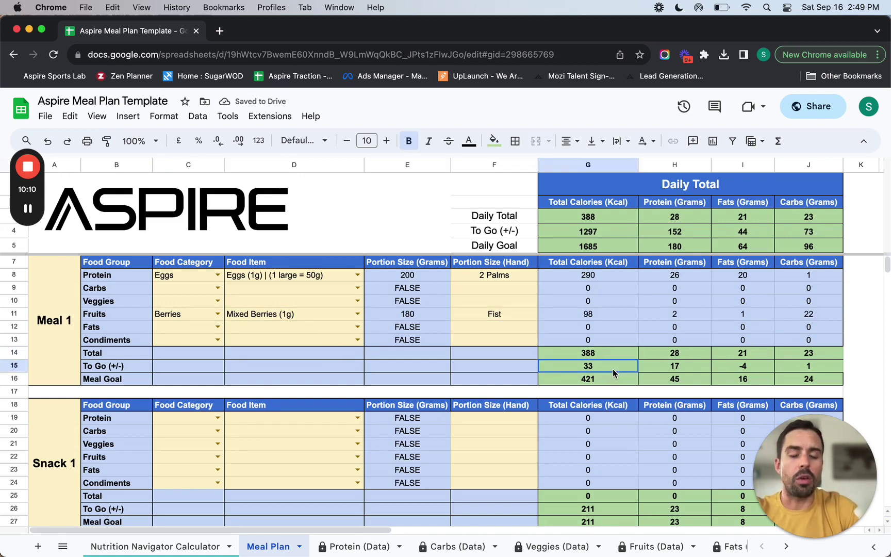
{"action": "left_click", "coordinate": [218, 339]}
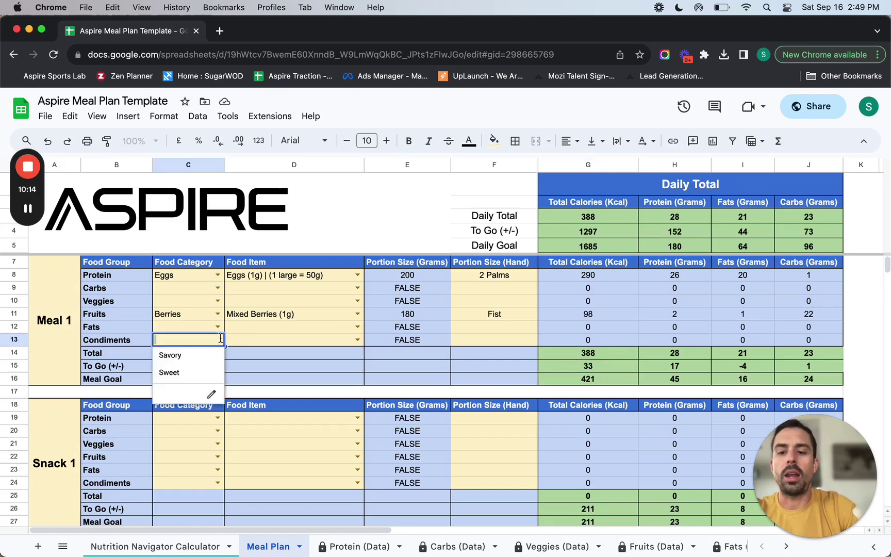
{"action": "left_click", "coordinate": [269, 338]}
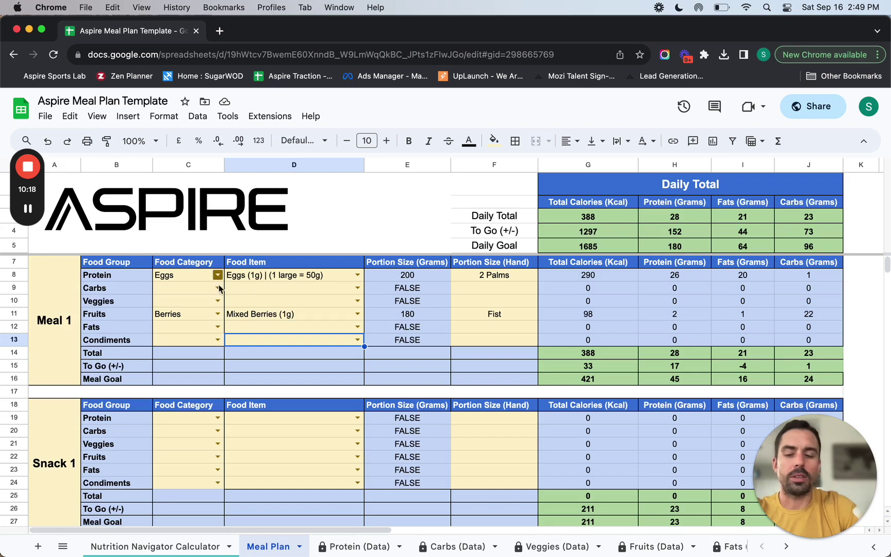
{"action": "left_click", "coordinate": [515, 314]}
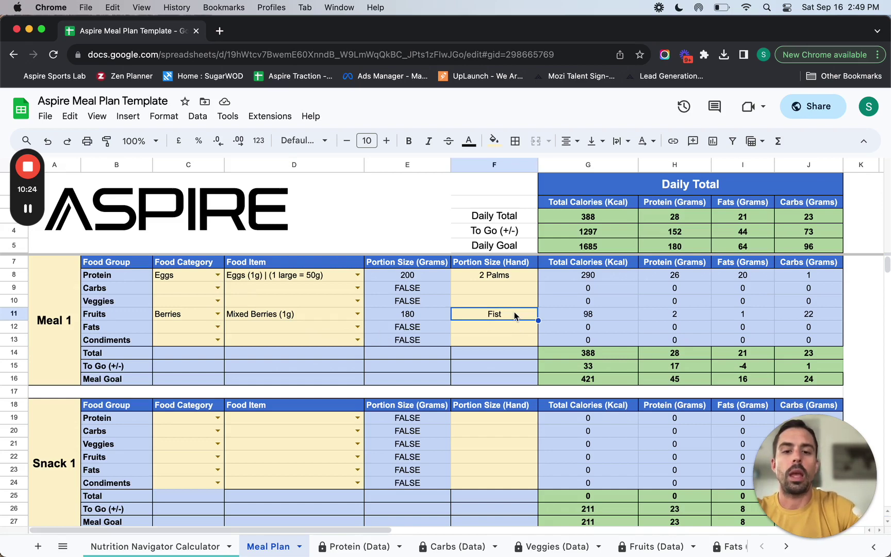
{"action": "left_click", "coordinate": [509, 276]}
{"action": "left_click", "coordinate": [503, 319]}
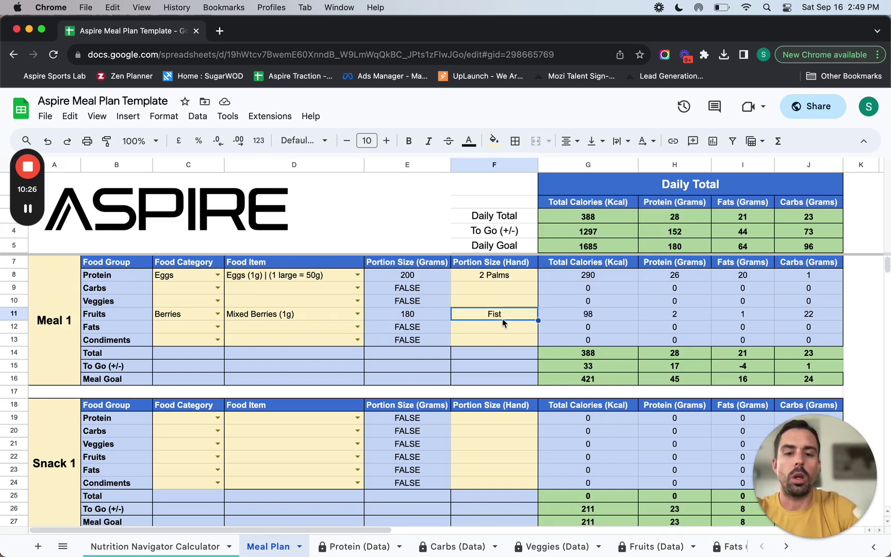
{"action": "left_click", "coordinate": [626, 367]}
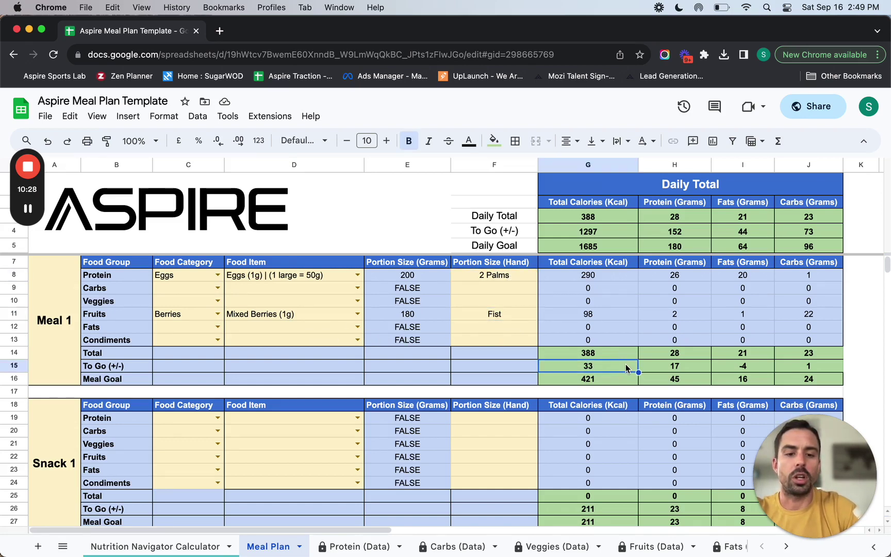
{"action": "left_click", "coordinate": [622, 355]}
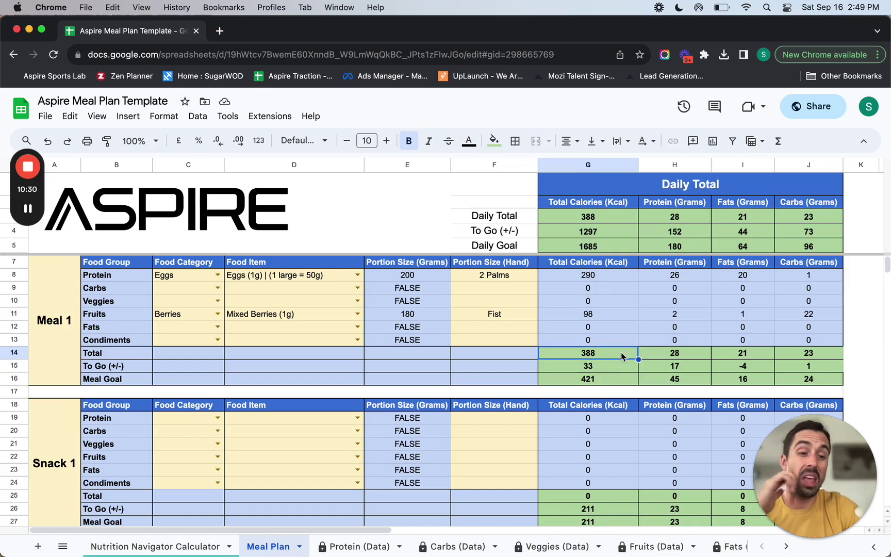
{"action": "left_click", "coordinate": [620, 366]}
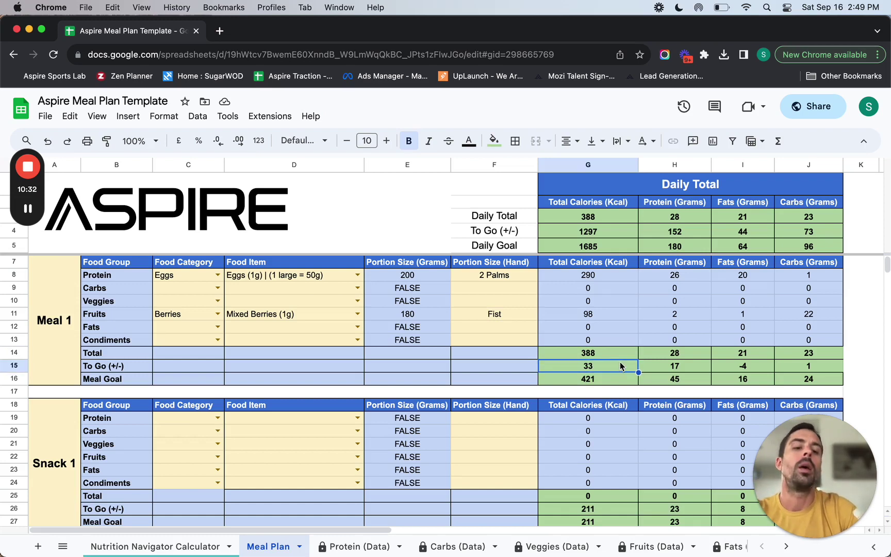
- Look over the remaining meal and snack sections through Meal 3, and return to Meal 1
{"action": "scroll", "coordinate": [620, 366], "scroll_direction": "down", "scroll_amount": 5}
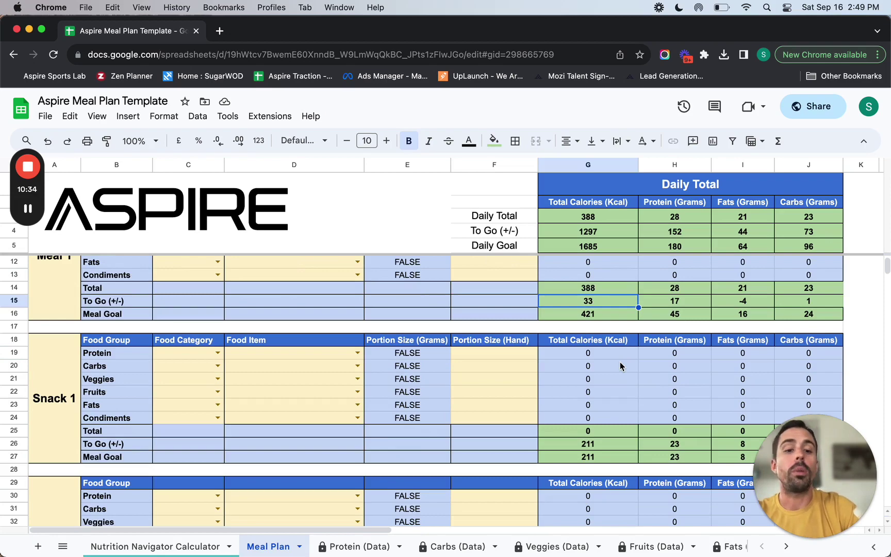
{"action": "scroll", "coordinate": [620, 366], "scroll_direction": "down", "scroll_amount": 5}
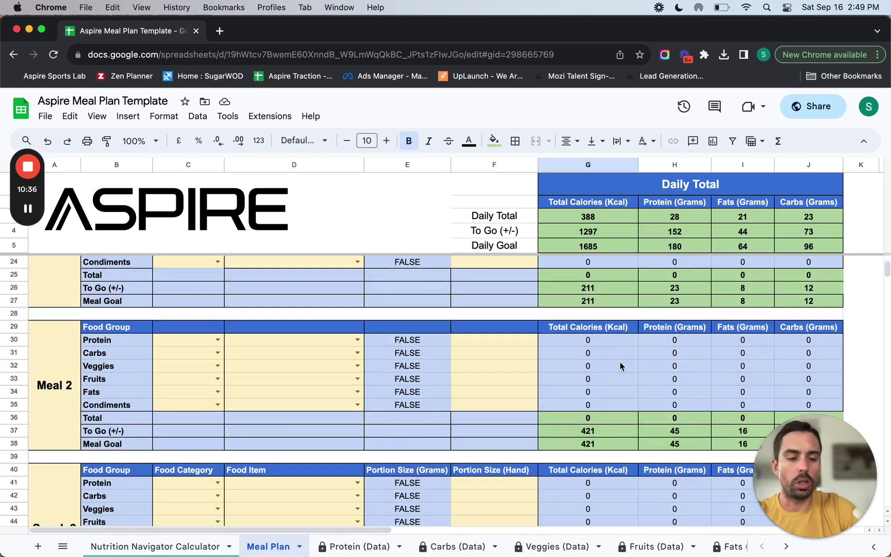
{"action": "scroll", "coordinate": [620, 366], "scroll_direction": "down", "scroll_amount": 10}
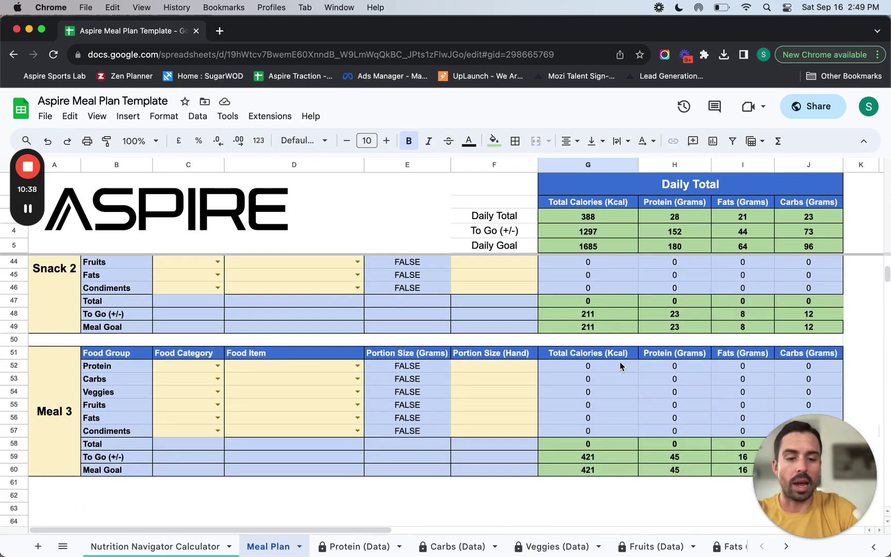
{"action": "scroll", "coordinate": [621, 366], "scroll_direction": "up", "scroll_amount": 18}
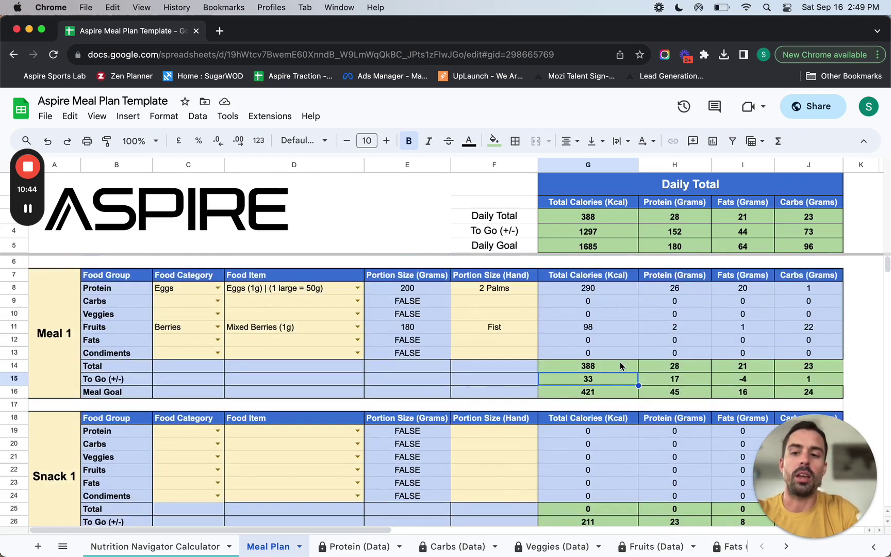
- Set Meal 2's Protein row to food category Meat and food item "Chicken Breast, Cooked (1g)"
{"action": "scroll", "coordinate": [620, 362], "scroll_direction": "down", "scroll_amount": 5}
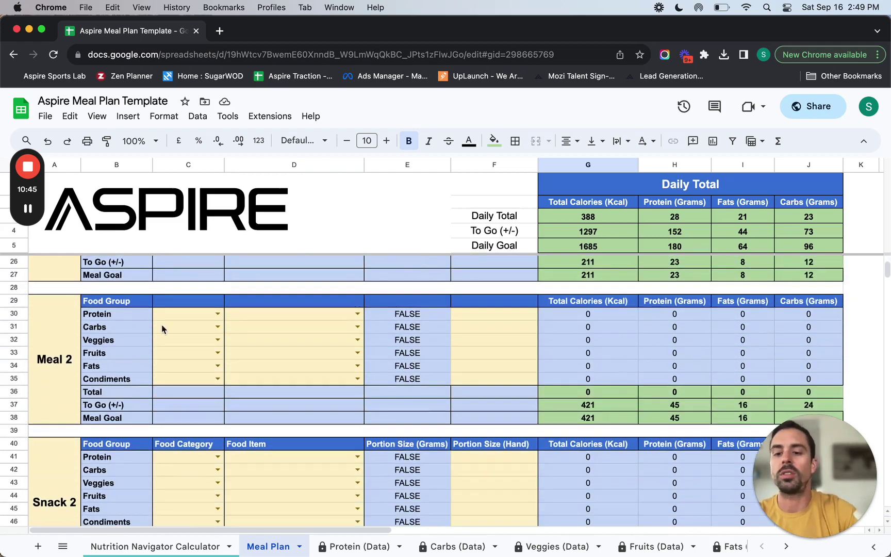
{"action": "left_click", "coordinate": [216, 313]}
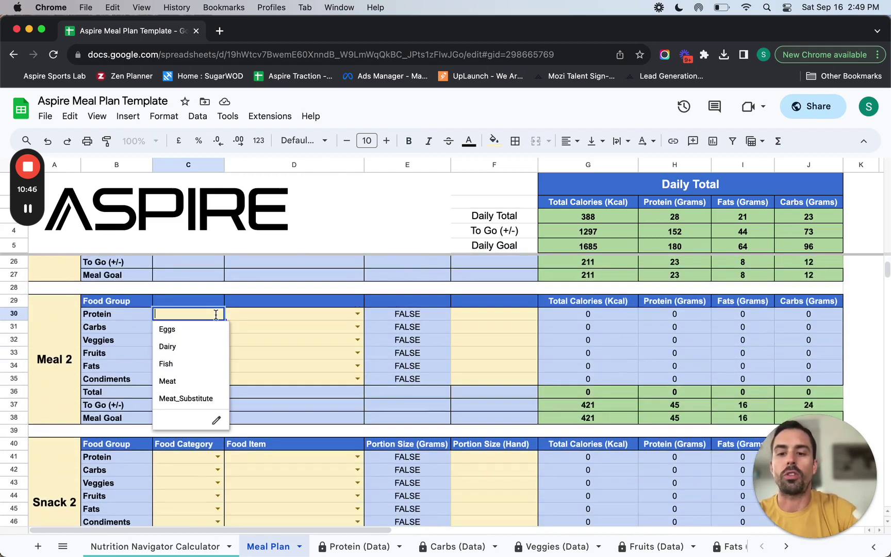
{"action": "left_click", "coordinate": [200, 385]}
{"action": "left_click", "coordinate": [357, 313]}
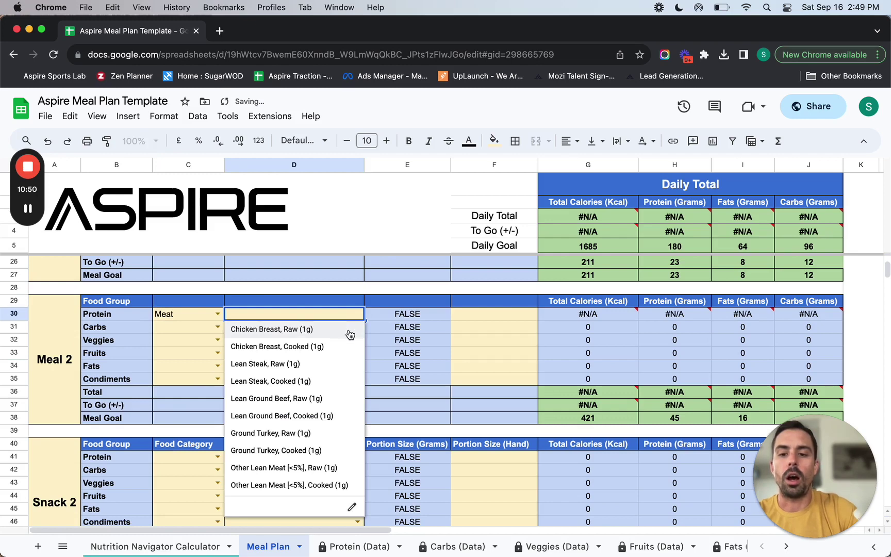
{"action": "left_click", "coordinate": [351, 330]}
{"action": "left_click", "coordinate": [358, 313]}
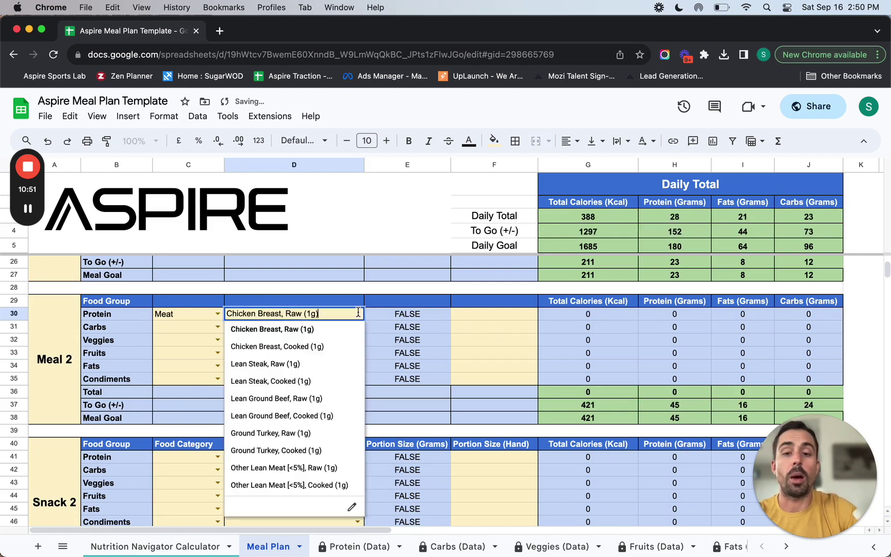
{"action": "left_click", "coordinate": [342, 347]}
- Enter "2 Palms" as the hand portion size for Meal 2's chicken and check the meal's total and goal calories
{"action": "left_click", "coordinate": [524, 318]}
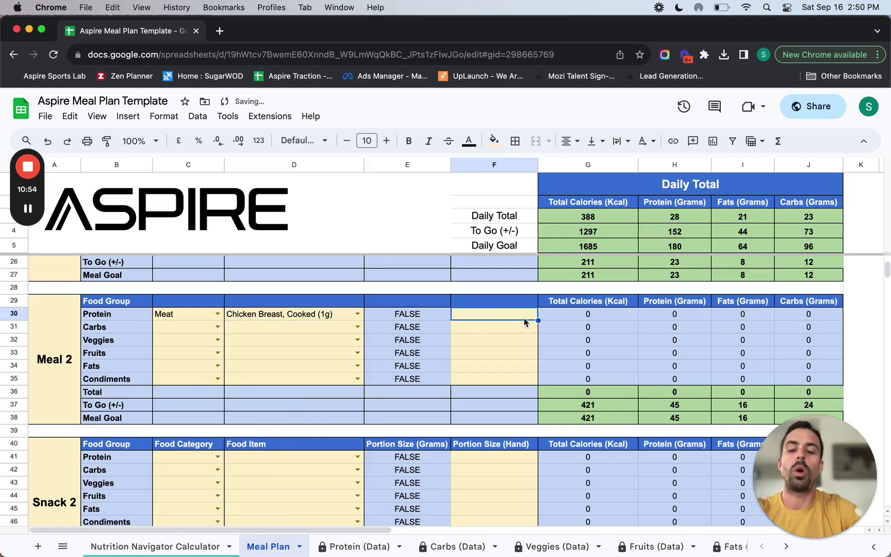
{"action": "type", "text": "2 Palms"}
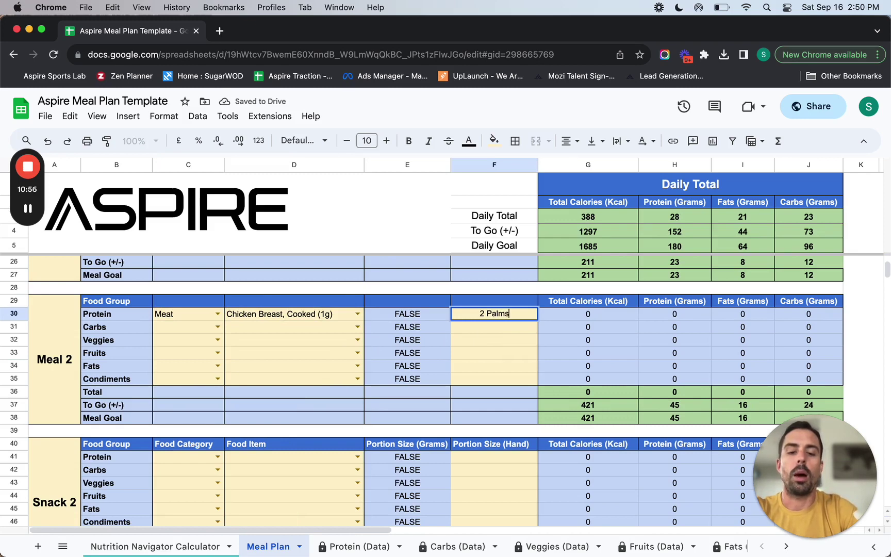
{"action": "key", "text": "Return"}
{"action": "left_click", "coordinate": [606, 395]}
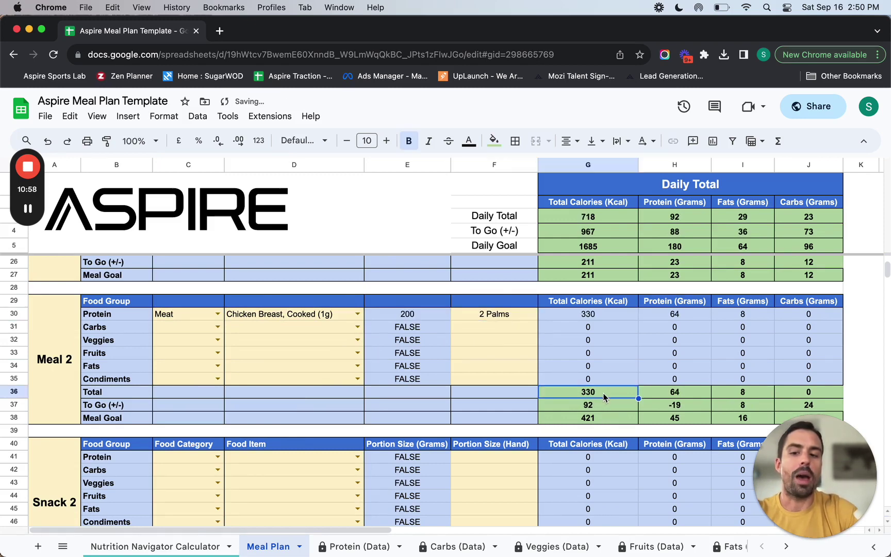
{"action": "left_click", "coordinate": [606, 417]}
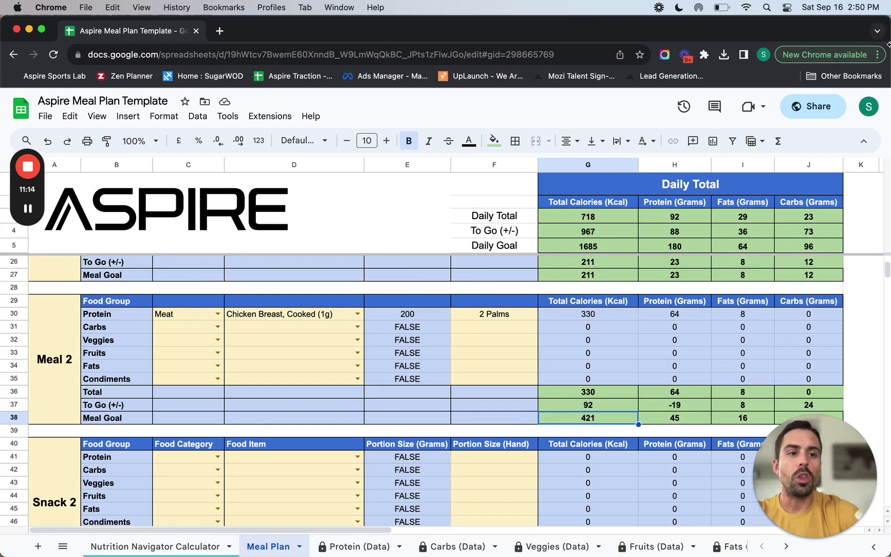
- Switch to "Case Study (1).pdf" in Preview, show it as a full-screen slideshow and advance to the Lifestyle Report Card page
{"action": "left_click_drag", "start_coordinate": [889, 47], "coordinate": [807, 47]}
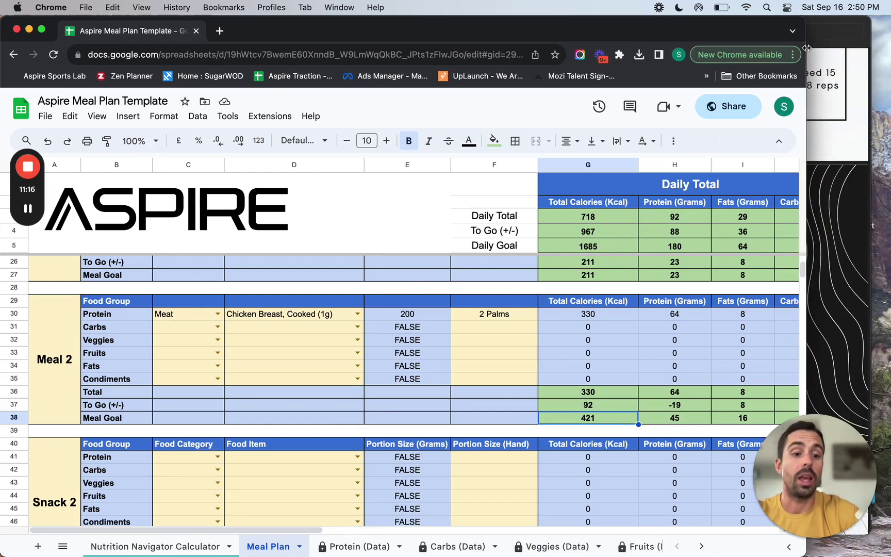
{"action": "left_click", "coordinate": [850, 49]}
{"action": "double_click", "coordinate": [439, 37]}
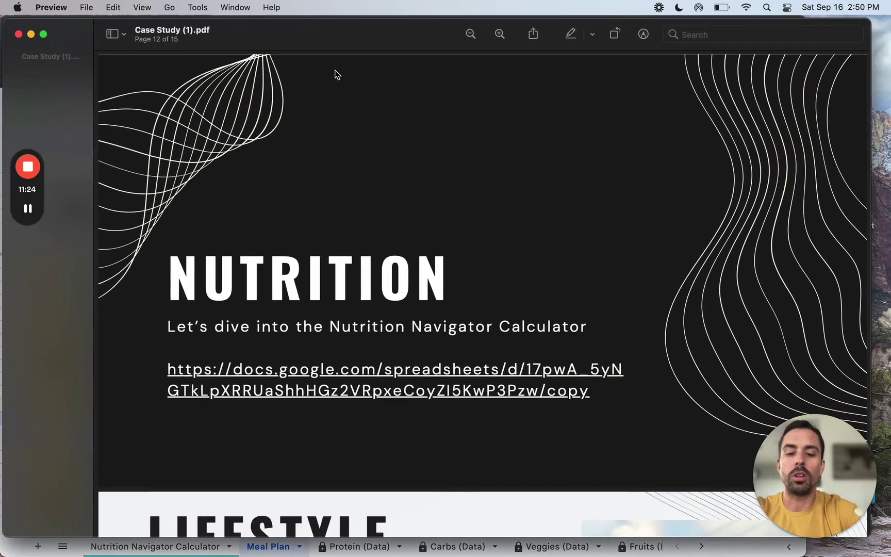
{"action": "key", "text": "super+shift+f"}
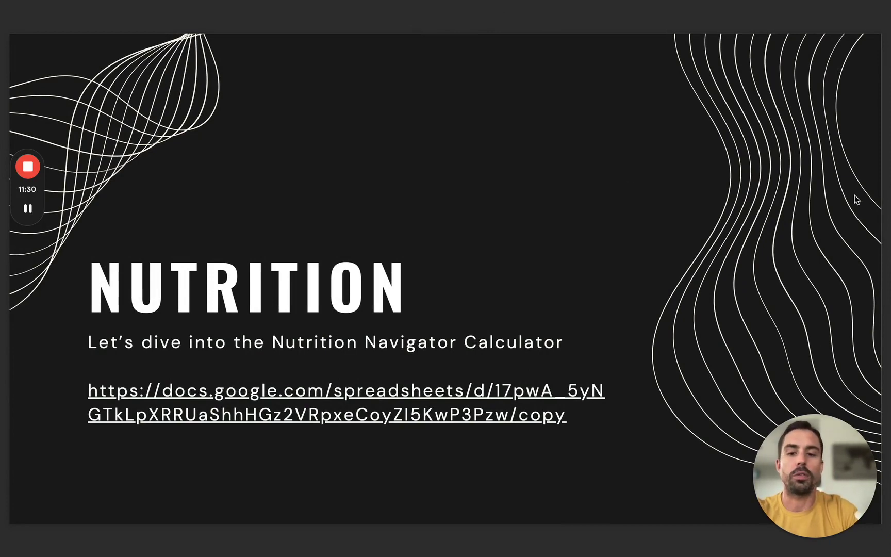
{"action": "key", "text": "Right"}
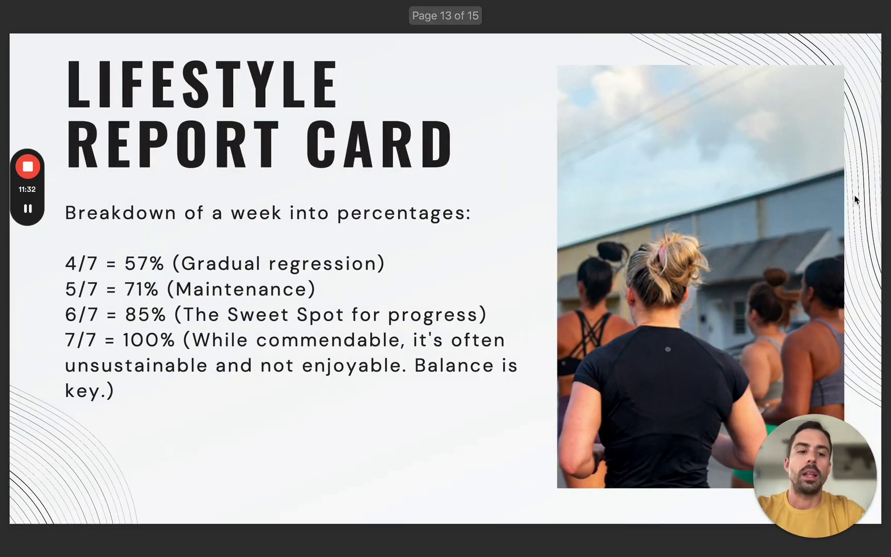